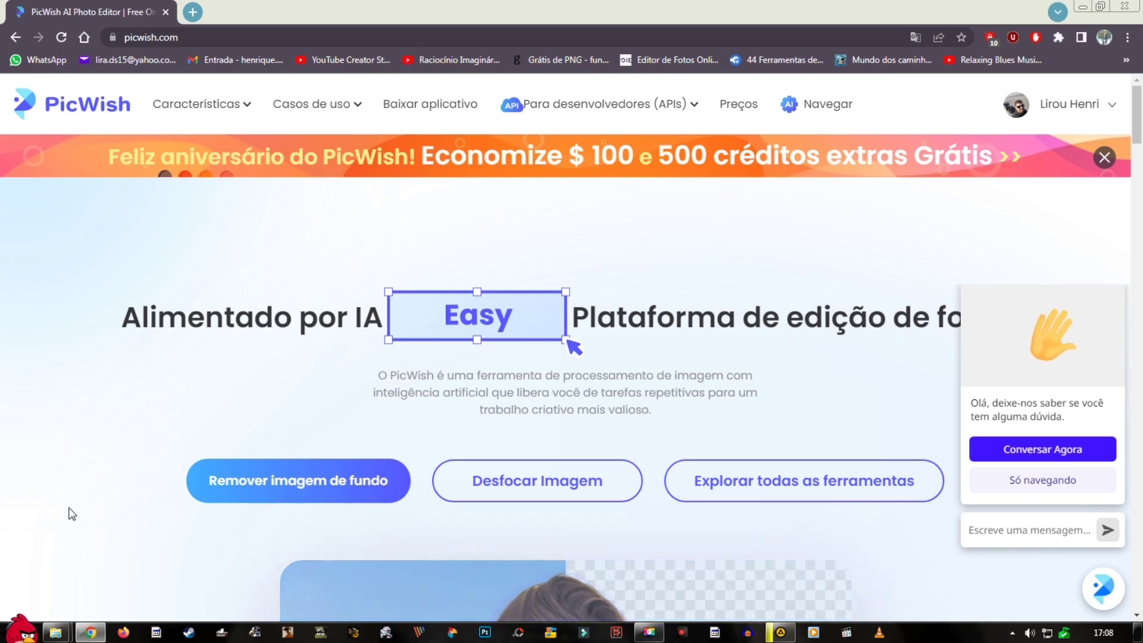
- Search Google for 'picwish' in a new tab, then return to the PicWish homepage tab
{"action": "scroll", "coordinate": [198, 453], "scroll_direction": "down", "scroll_amount": 2}
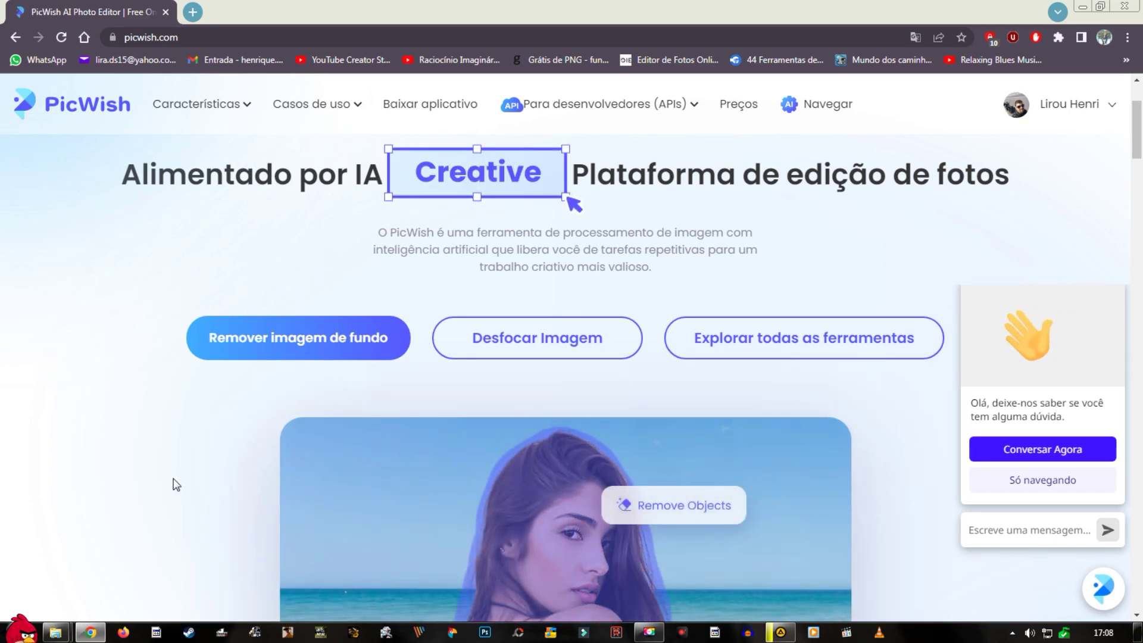
{"action": "scroll", "coordinate": [176, 484], "scroll_direction": "down", "scroll_amount": 1}
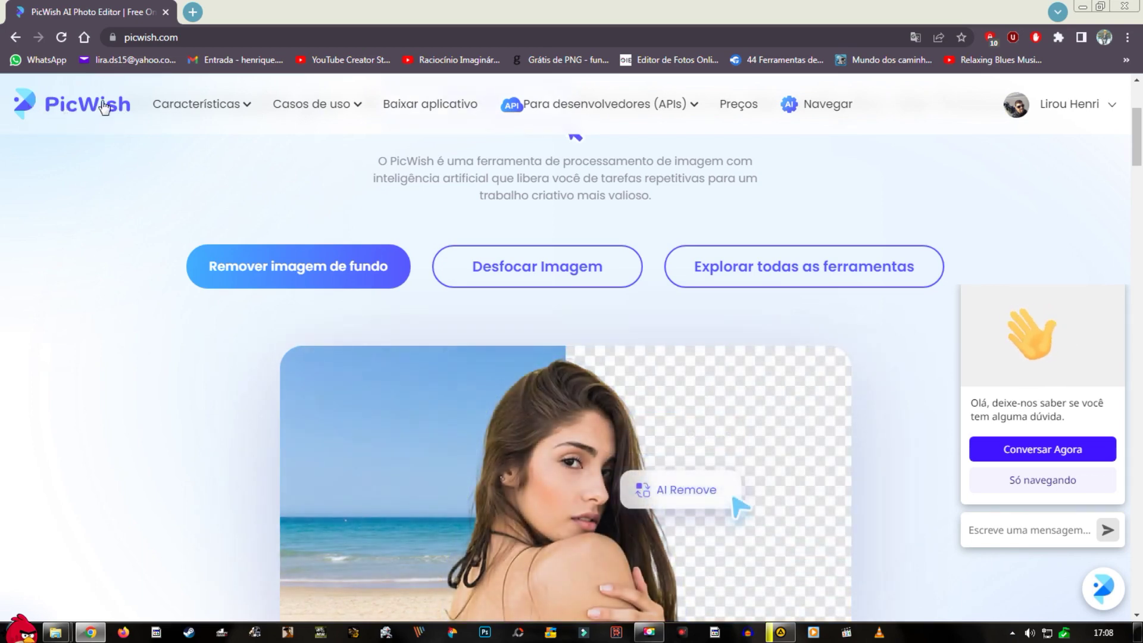
{"action": "left_click", "coordinate": [193, 11]}
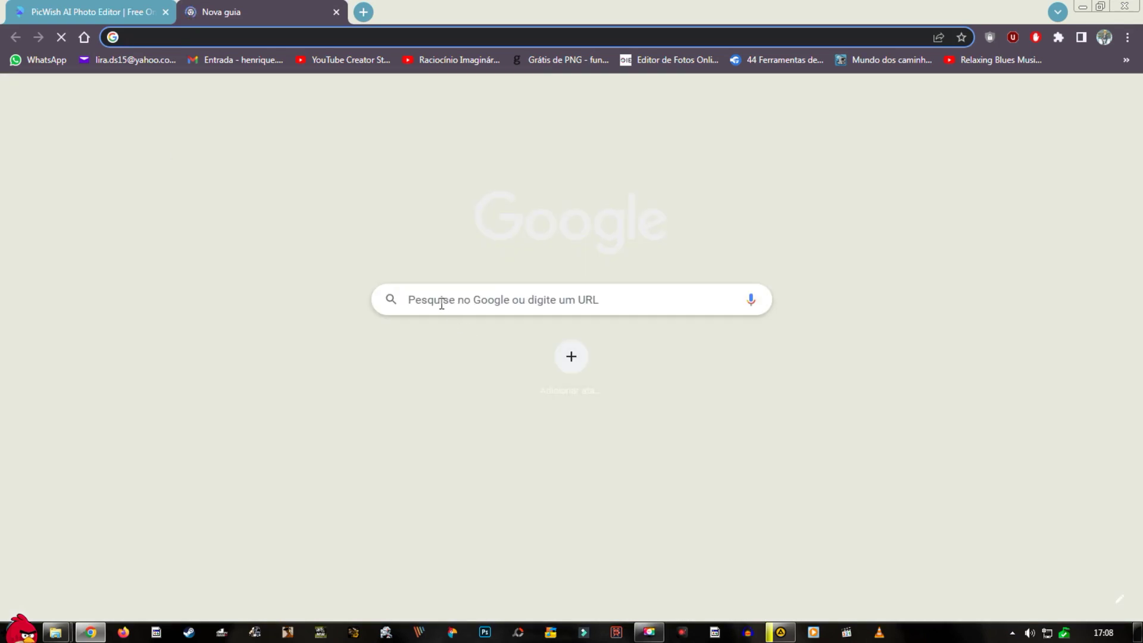
{"action": "left_click", "coordinate": [453, 300]}
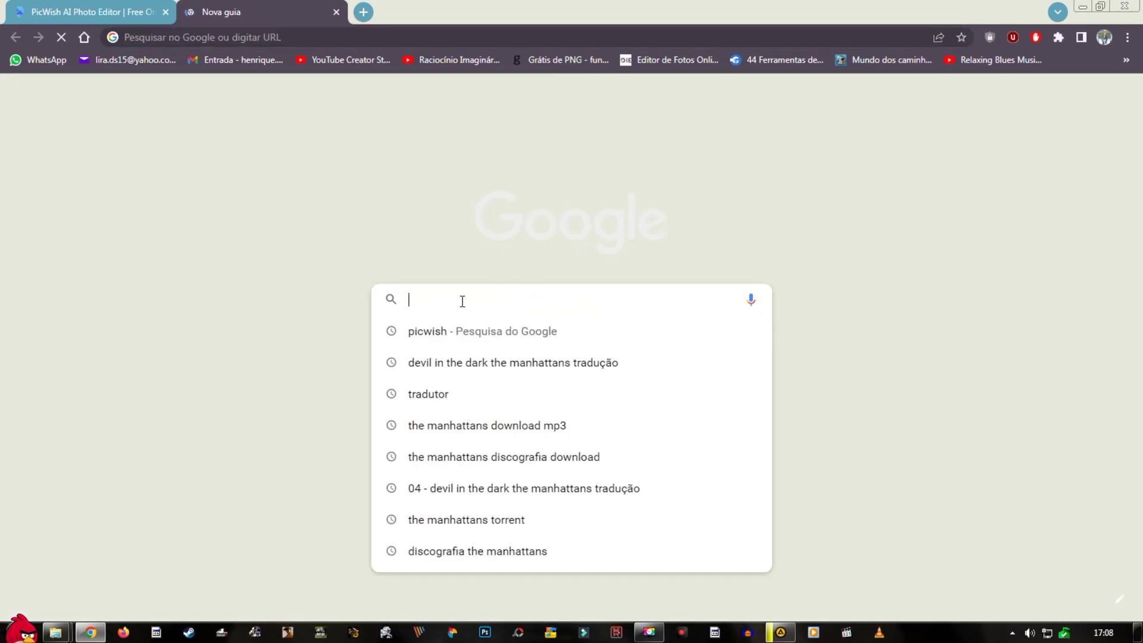
{"action": "type", "text": "p"}
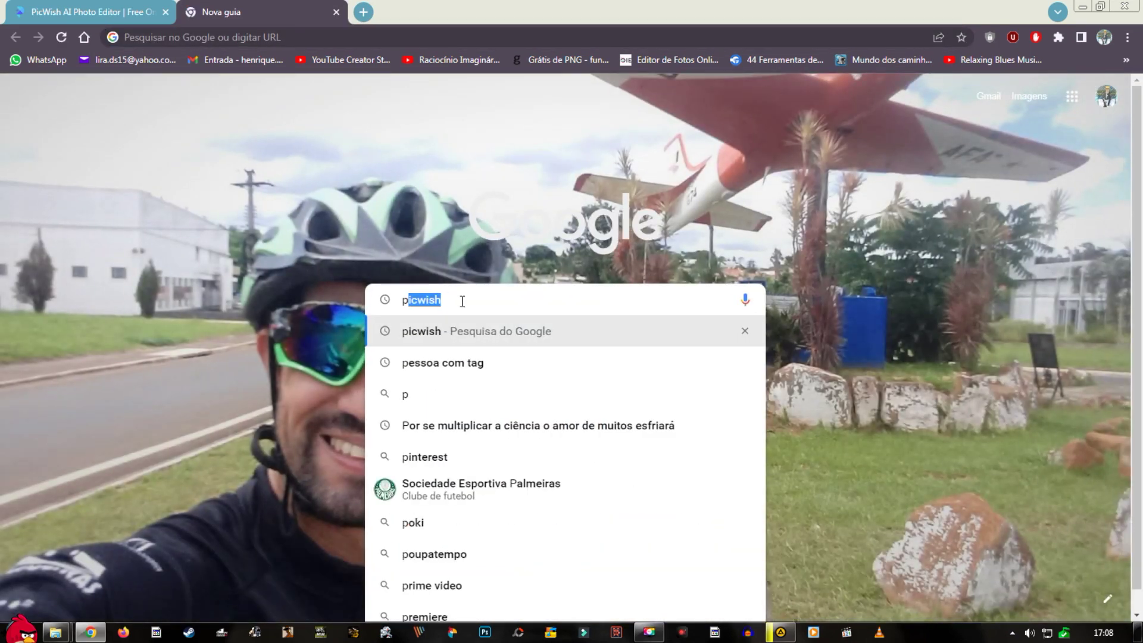
{"action": "type", "text": "icw"}
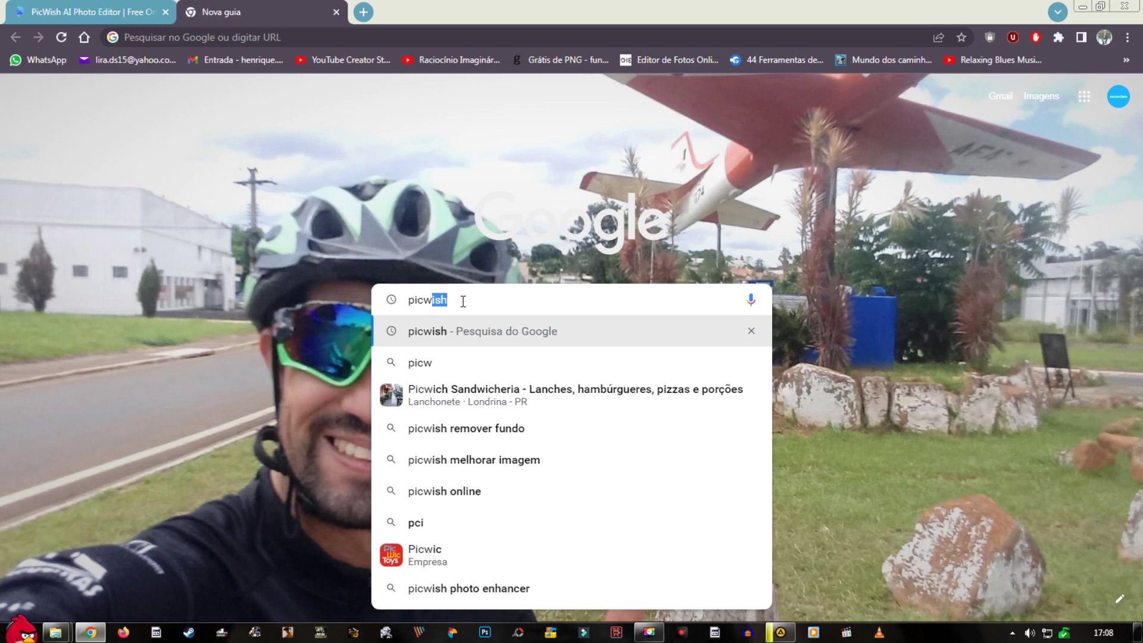
{"action": "key", "text": "Return"}
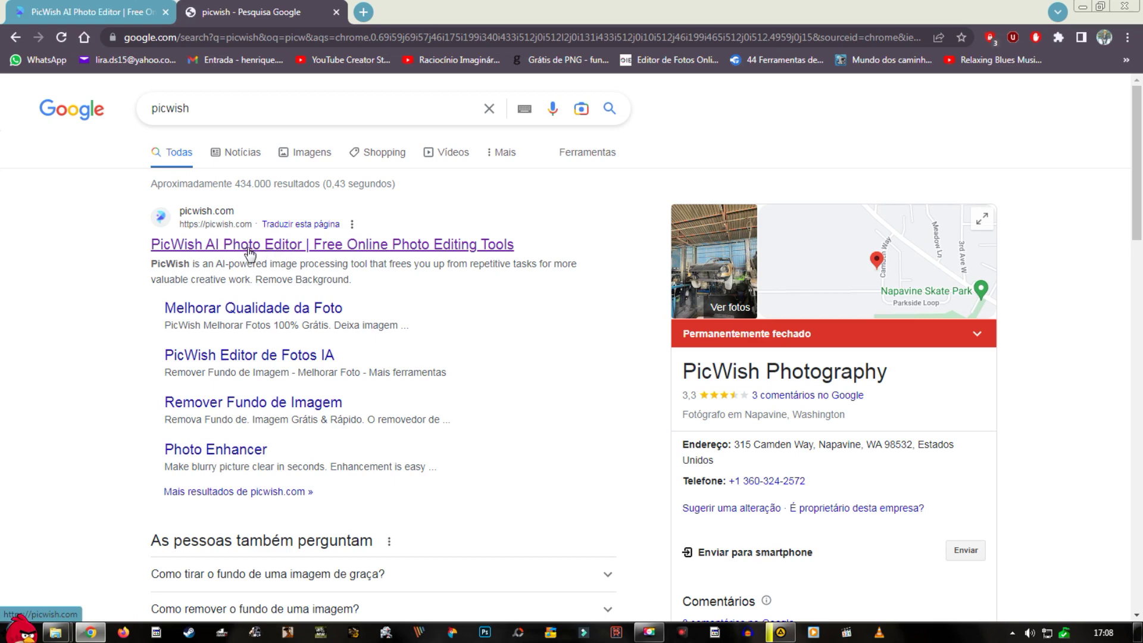
{"action": "left_click", "coordinate": [76, 13]}
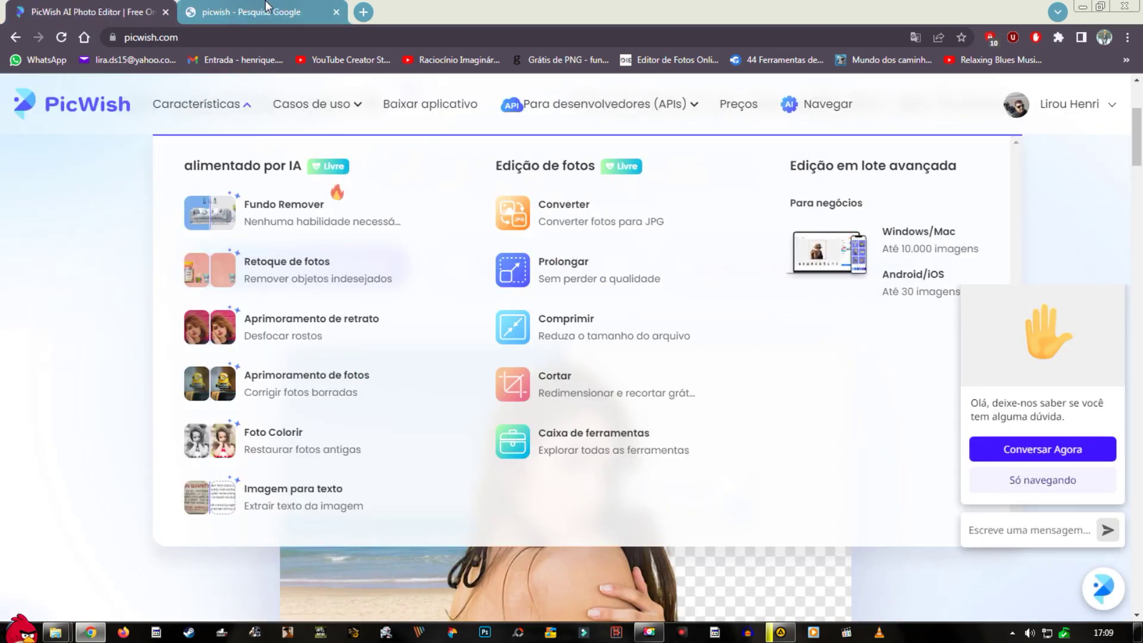
- Glance at the Google results for picwish, then go back to the picwish.com homepage tab
{"action": "left_click", "coordinate": [256, 12]}
{"action": "left_click", "coordinate": [162, 7]}
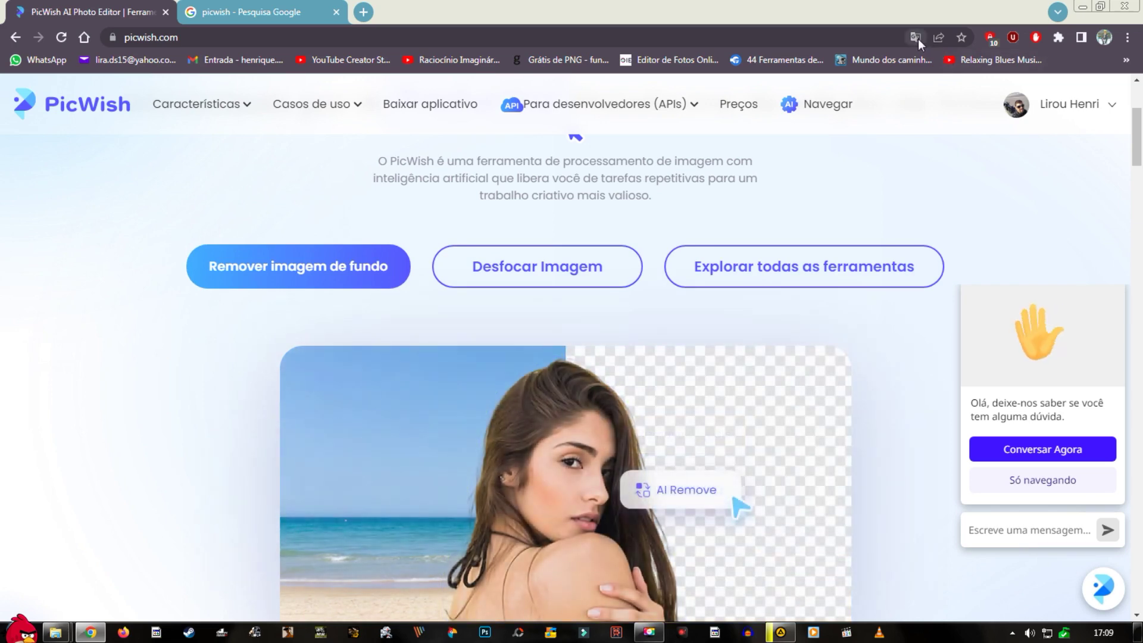
{"action": "left_click", "coordinate": [914, 37]}
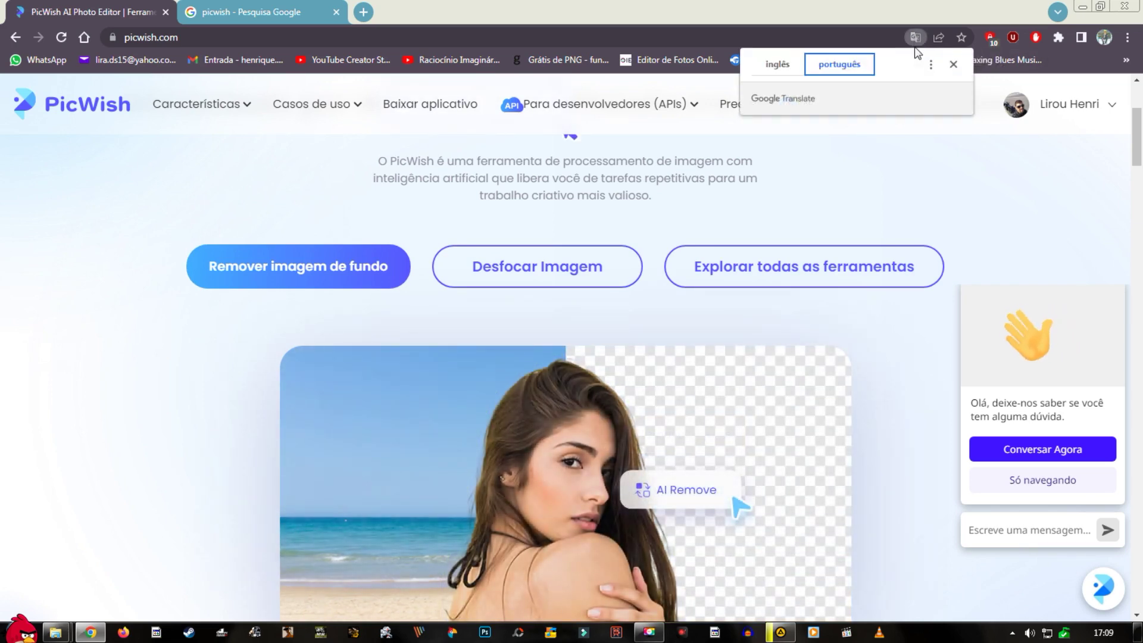
{"action": "left_click", "coordinate": [933, 65]}
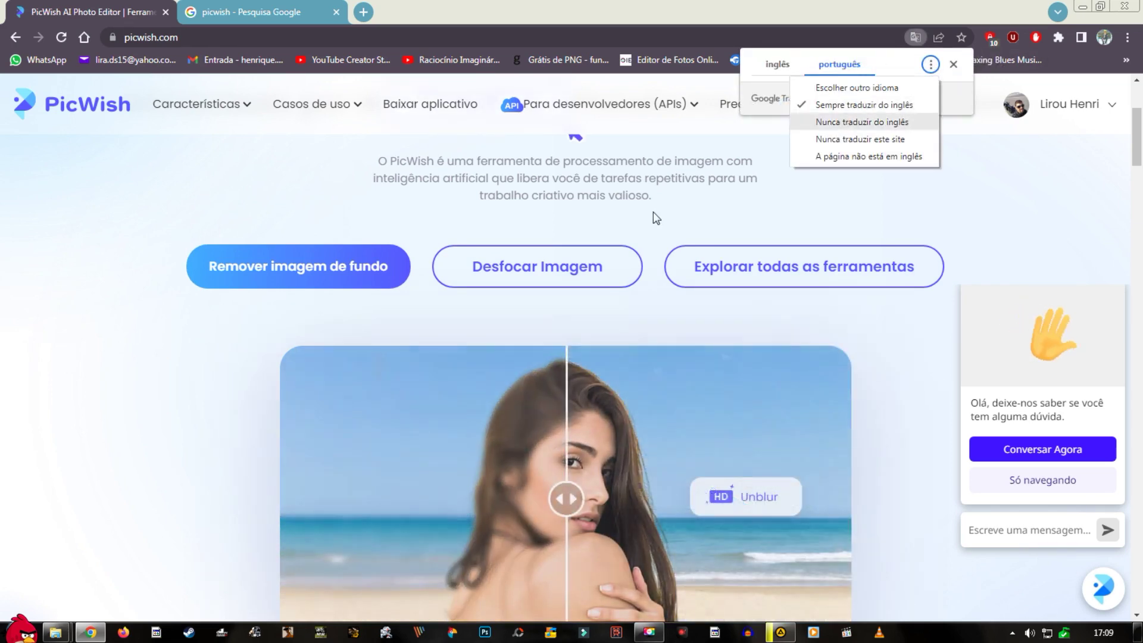
{"action": "key", "text": "Escape"}
{"action": "left_click", "coordinate": [984, 253]}
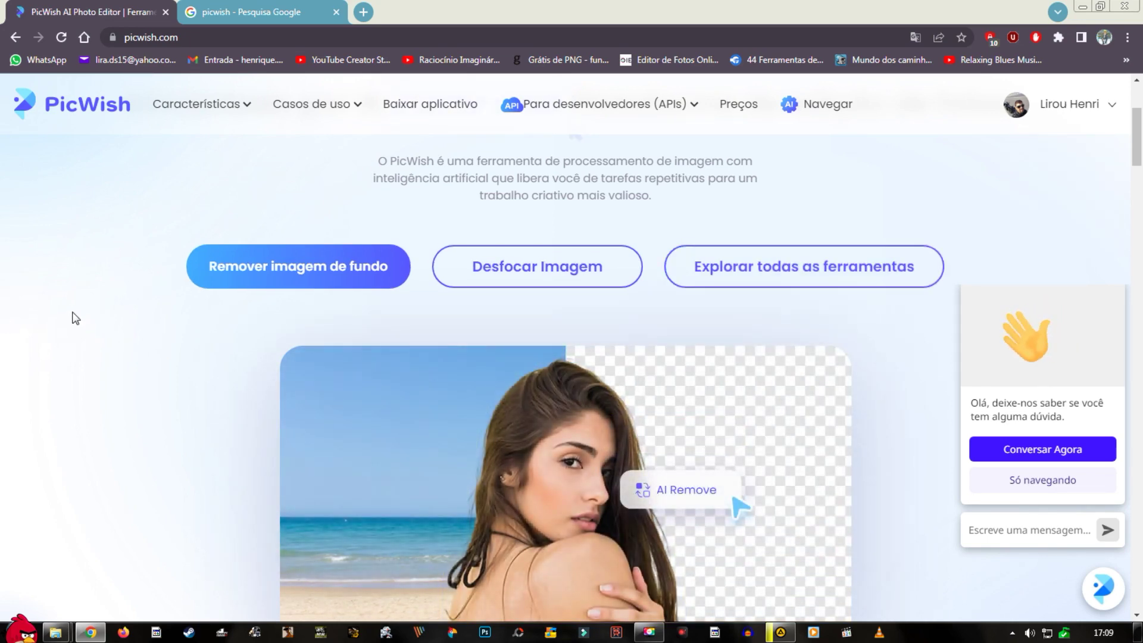
{"action": "scroll", "coordinate": [123, 373], "scroll_direction": "down", "scroll_amount": 1}
{"action": "scroll", "coordinate": [122, 373], "scroll_direction": "down", "scroll_amount": 1}
{"action": "scroll", "coordinate": [121, 373], "scroll_direction": "up", "scroll_amount": 1}
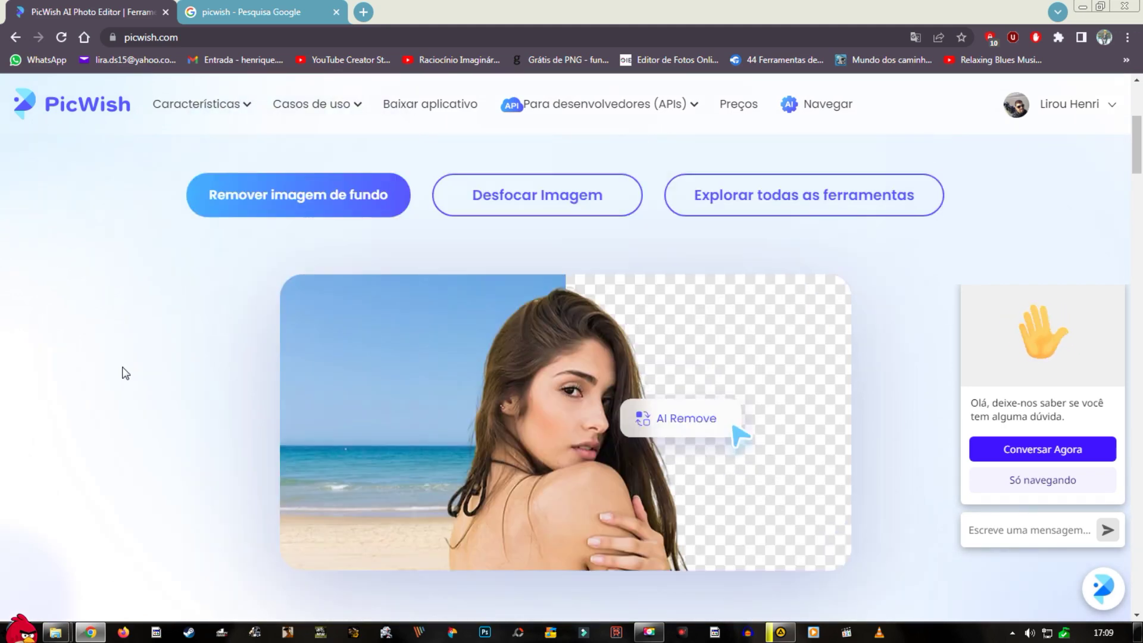
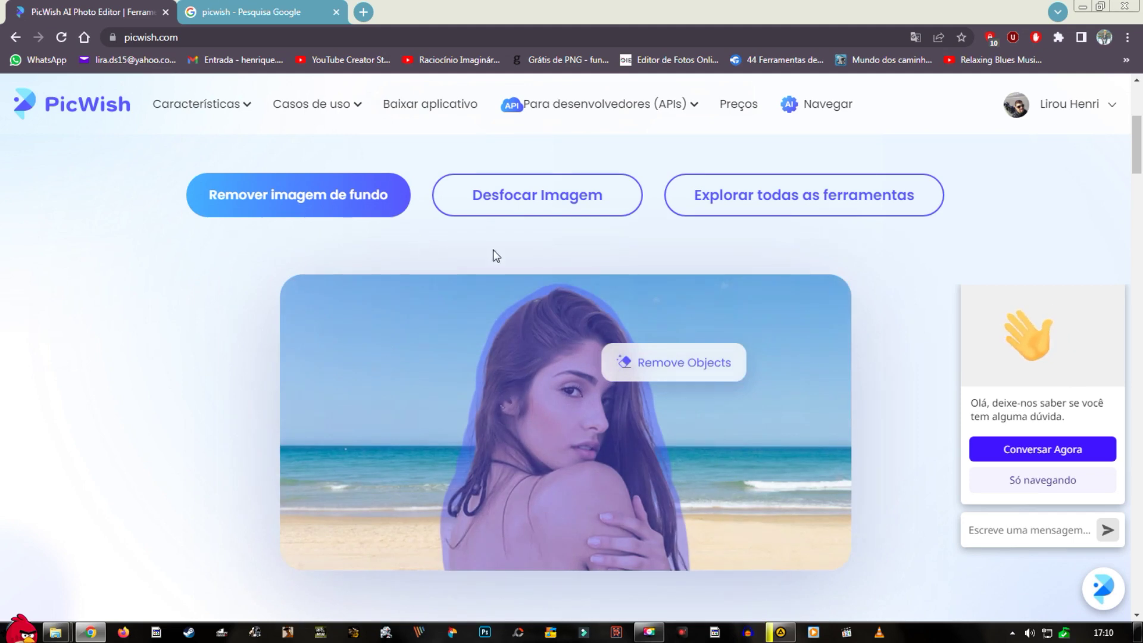
- Open PicWish's 'Desfocar Imagem' unblur-image tool page from the home page
{"action": "left_click", "coordinate": [504, 204]}
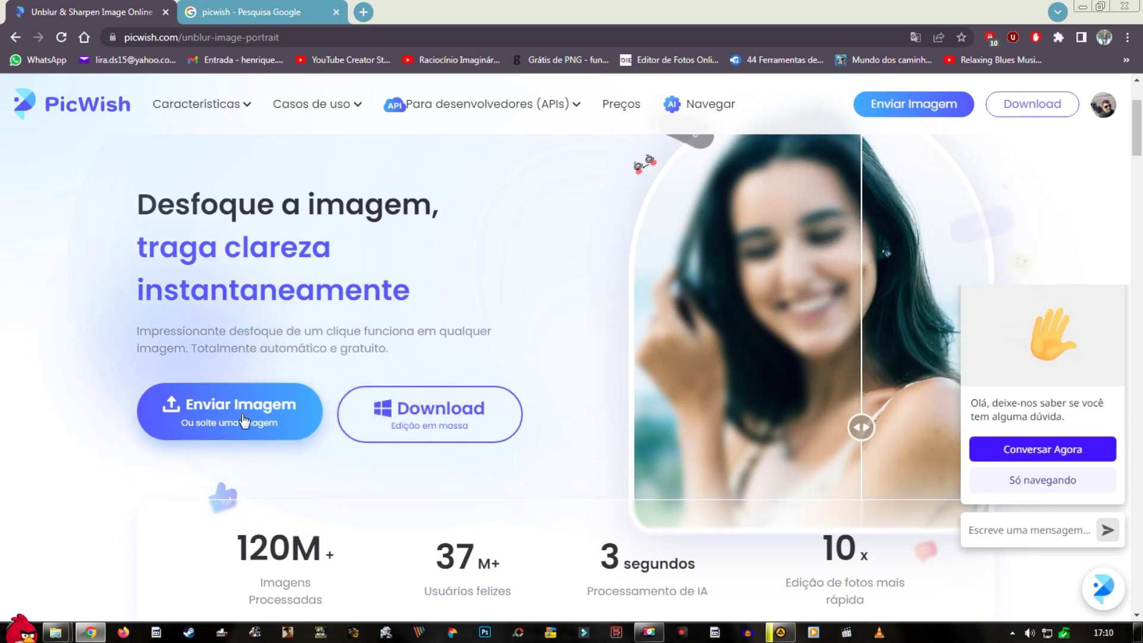
{"action": "left_click_drag", "start_coordinate": [25, 173], "coordinate": [26, 303]}
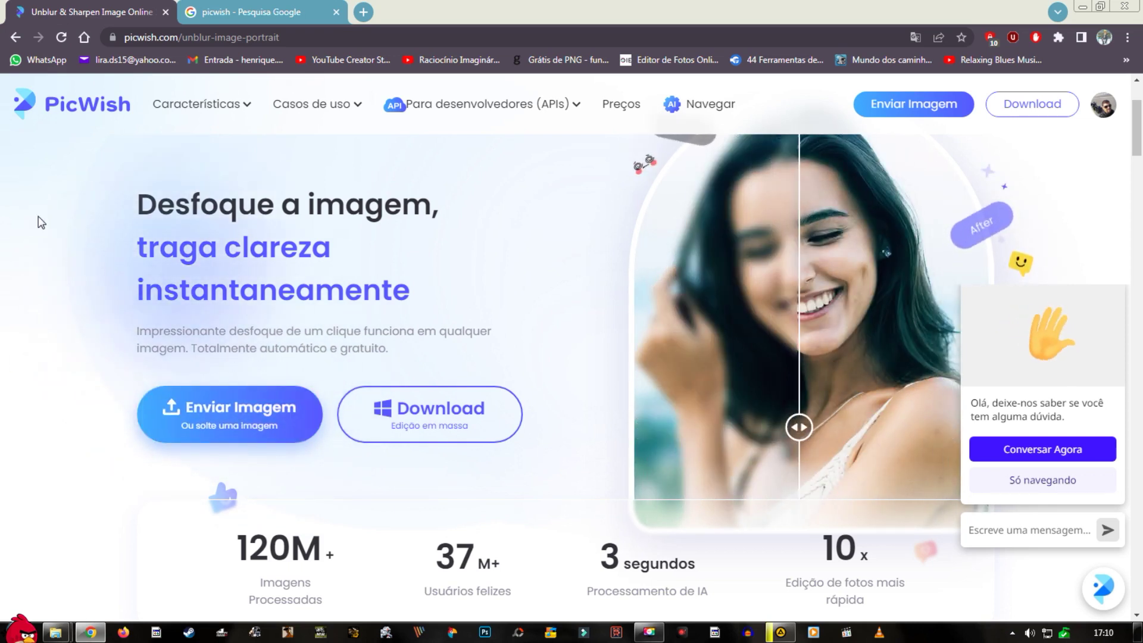
{"action": "left_click", "coordinate": [14, 261]}
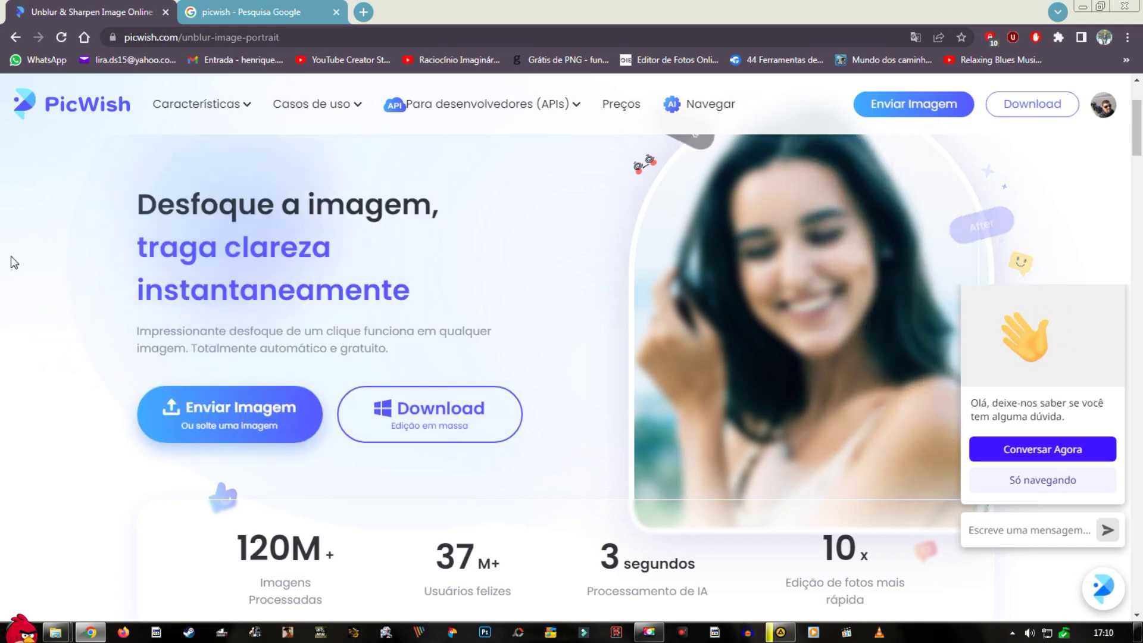
- Upload the old family photo IMG-20220228-WA0019 via 'Enviar Imagem'
{"action": "left_click", "coordinate": [207, 415]}
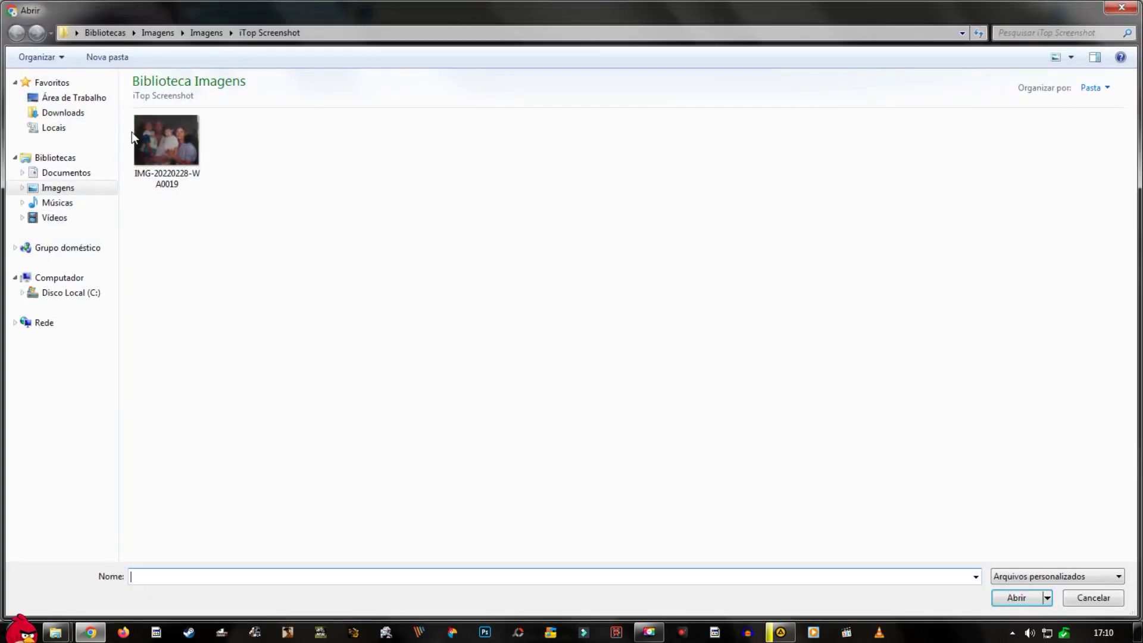
{"action": "double_click", "coordinate": [189, 154]}
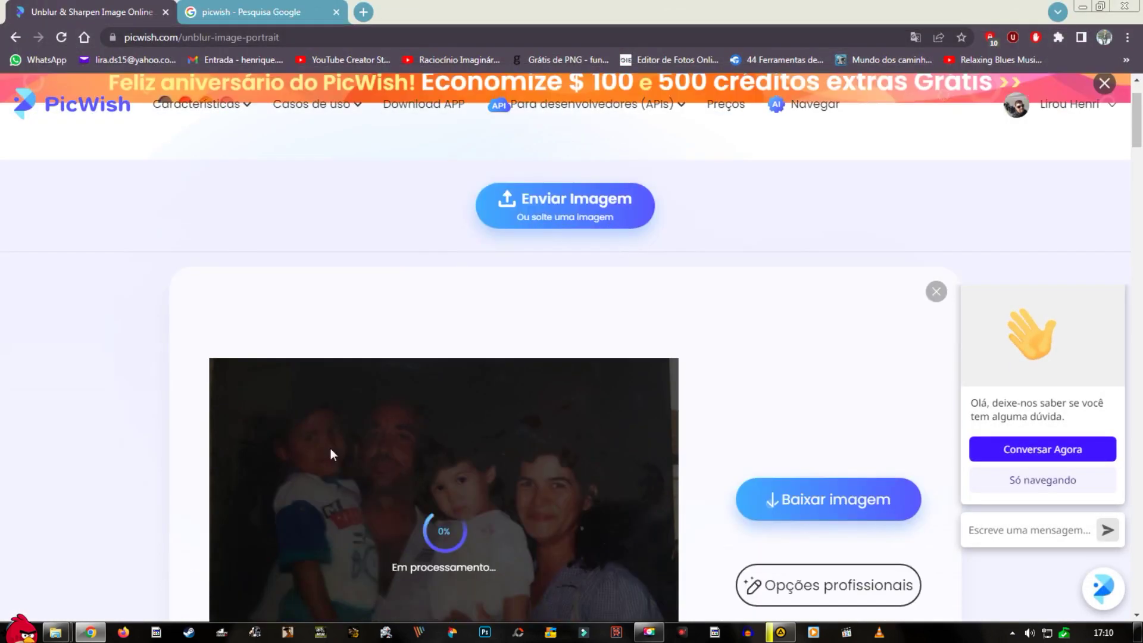
- Scroll down to follow the photo's processing toward the before/after comparison
{"action": "scroll", "coordinate": [227, 449], "scroll_direction": "down", "scroll_amount": 5}
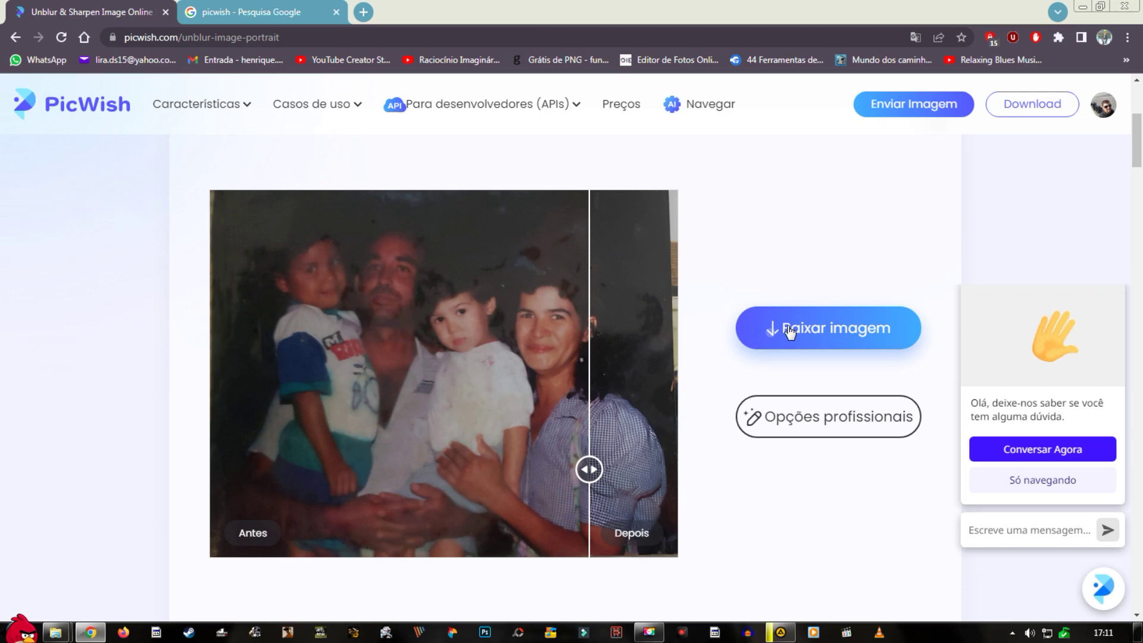
- Dismiss the app download prompt and download the enhanced photo as a JPG with 'Baixar imagem'
{"action": "left_click", "coordinate": [797, 424]}
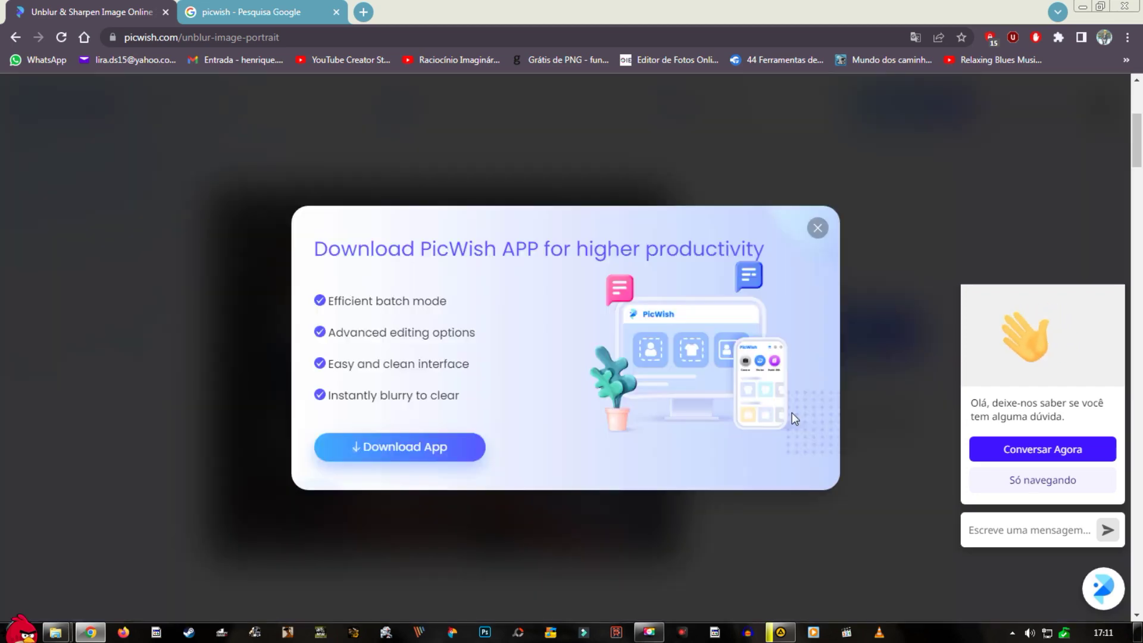
{"action": "left_click", "coordinate": [818, 231]}
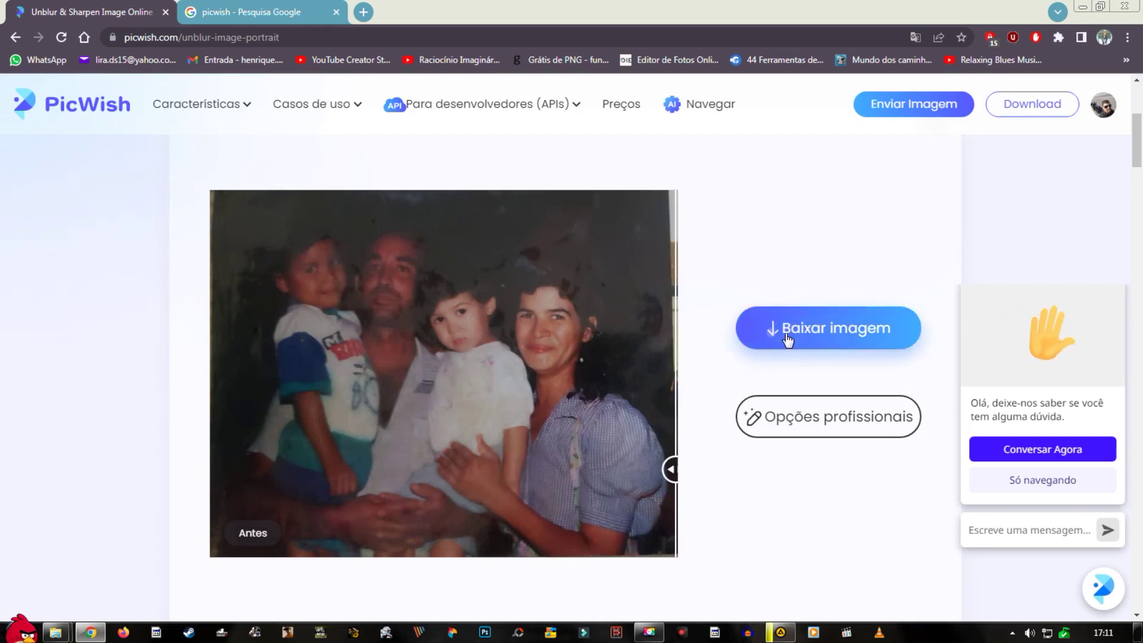
{"action": "left_click", "coordinate": [788, 338]}
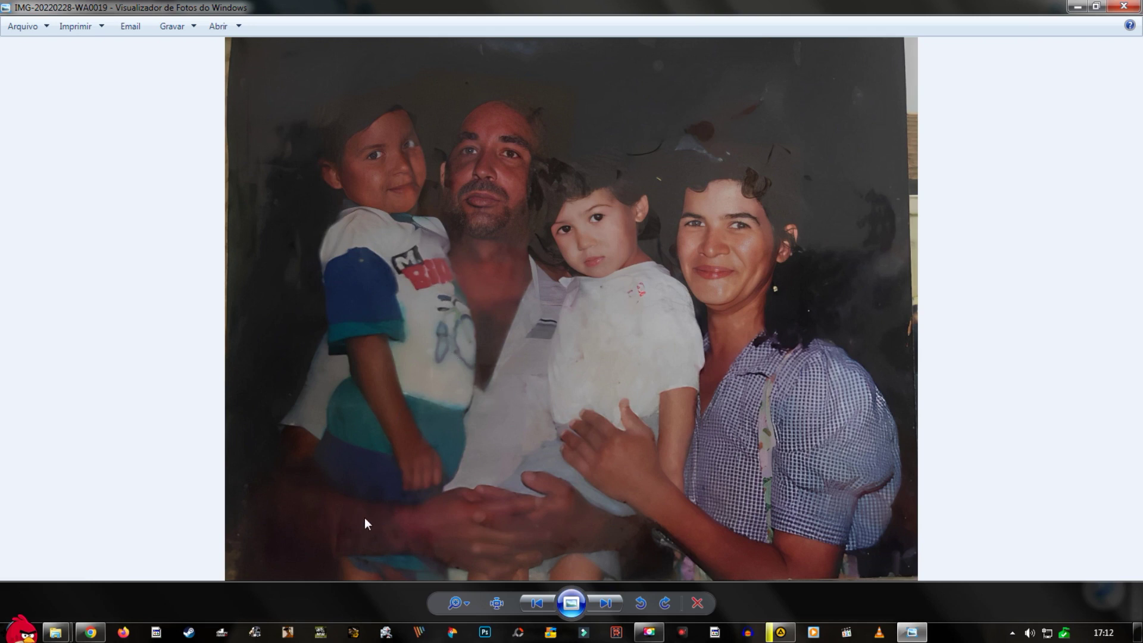
{"action": "scroll", "coordinate": [364, 524], "scroll_direction": "up", "scroll_amount": 1}
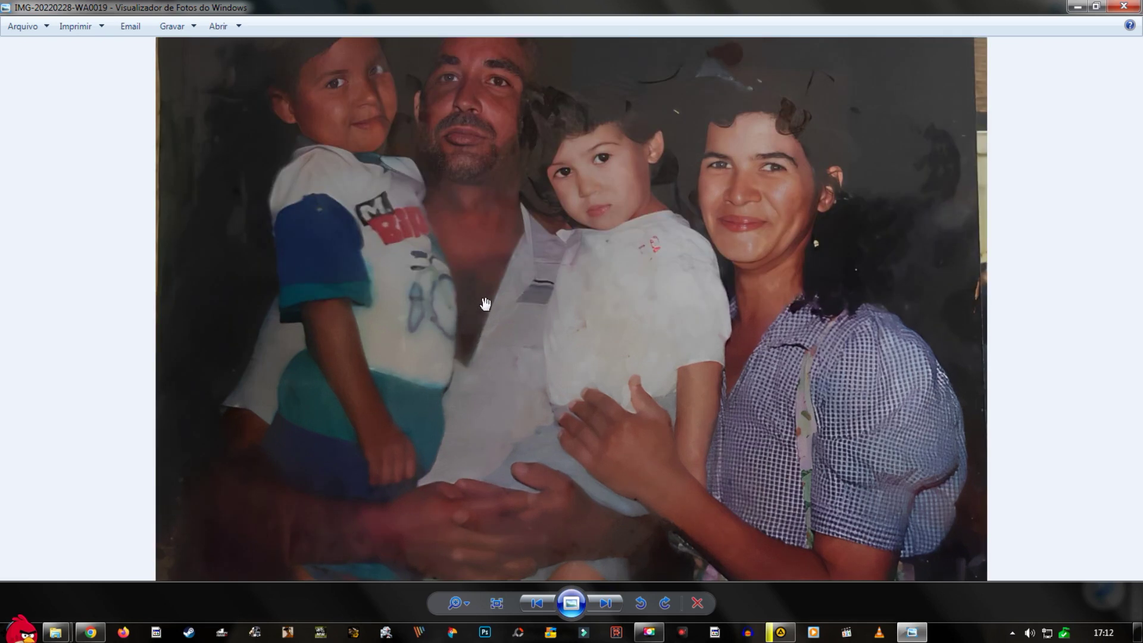
{"action": "scroll", "coordinate": [608, 271], "scroll_direction": "down", "scroll_amount": 1}
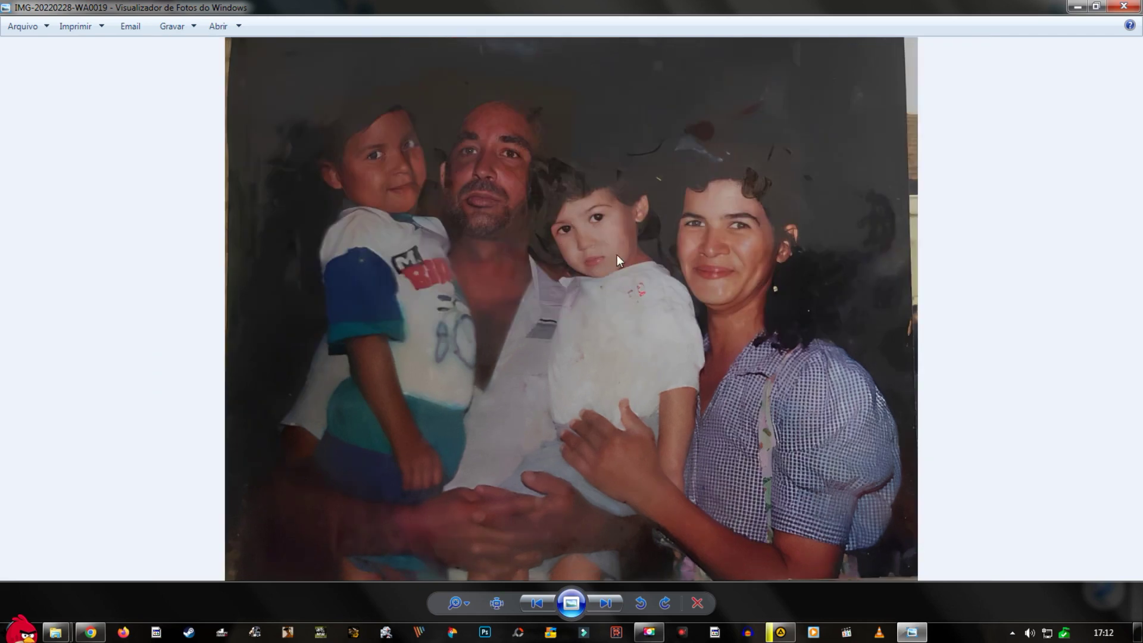